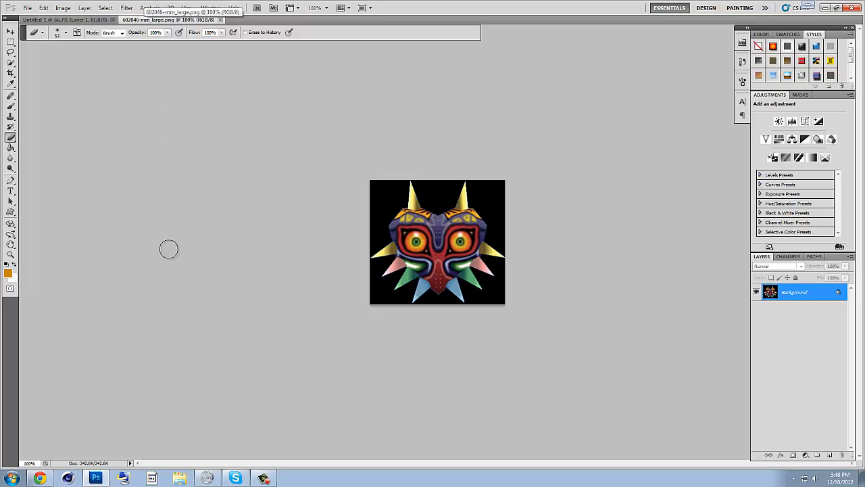
# - Trace a closed Pen tool path around the left half of the mask, following its horn, spikes and centre line
pyautogui.click(11, 254)
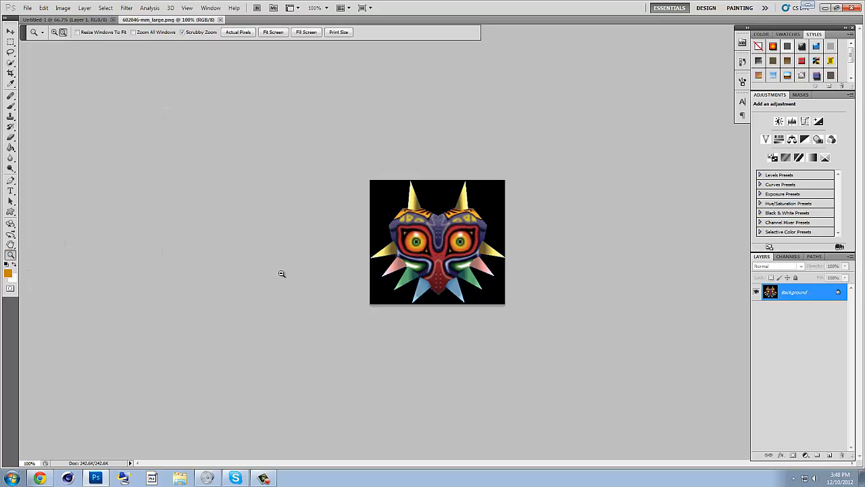
pyautogui.click(54, 33)
pyautogui.click(436, 224)
pyautogui.click(437, 224)
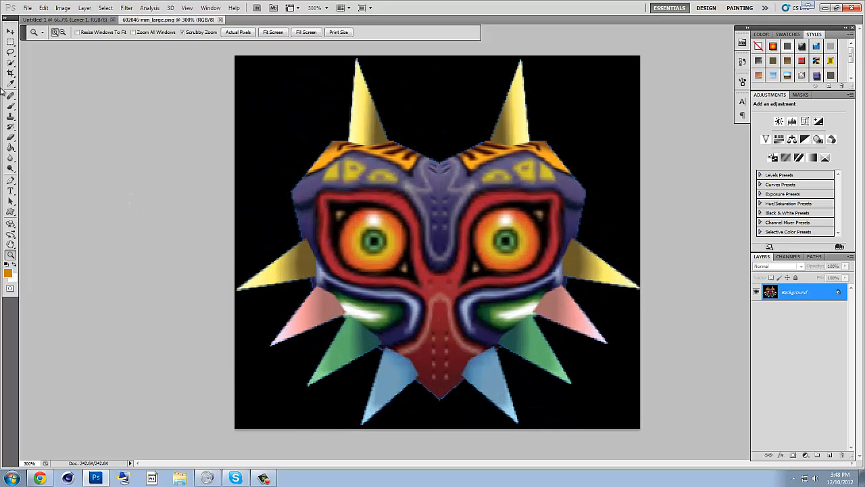
pyautogui.click(12, 181)
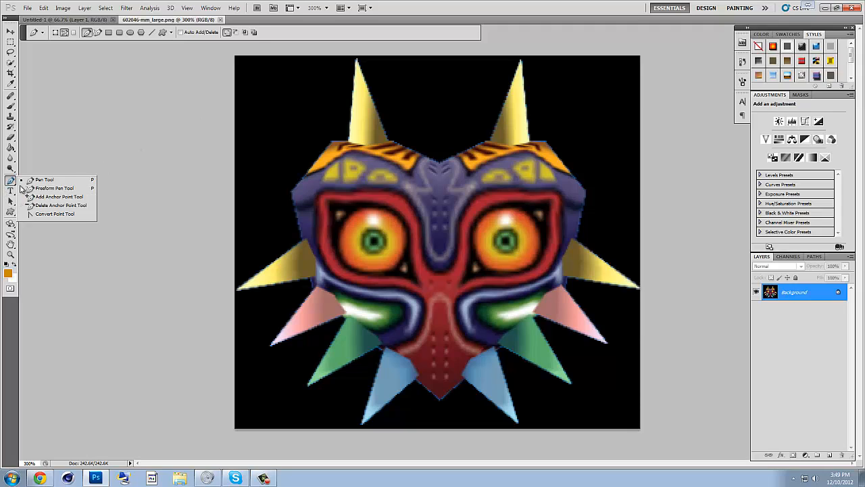
pyautogui.click(356, 61)
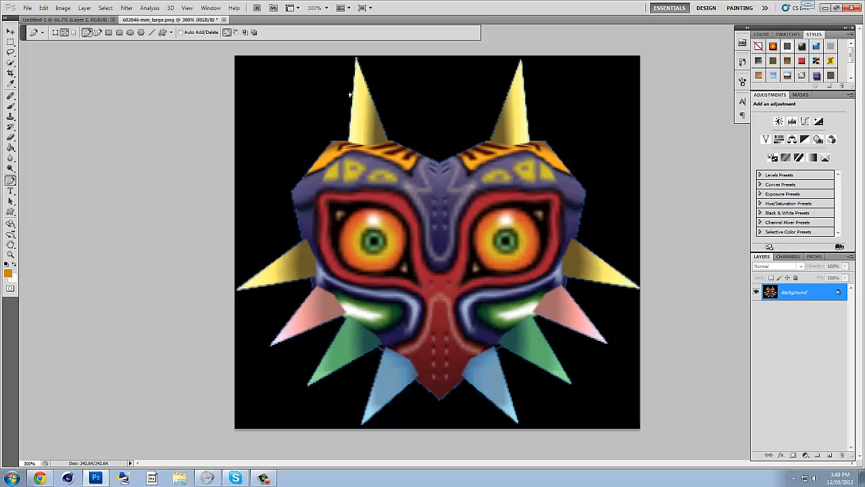
pyautogui.click(349, 141)
pyautogui.click(332, 141)
pyautogui.click(292, 191)
pyautogui.click(303, 241)
pyautogui.click(313, 288)
pyautogui.click(271, 349)
pyautogui.click(346, 322)
pyautogui.click(362, 423)
pyautogui.click(439, 163)
pyautogui.click(387, 141)
pyautogui.click(357, 63)
# - Convert the left-half path into a new anti-aliased selection with a 0-pixel feather radius
pyautogui.rightClick(376, 254)
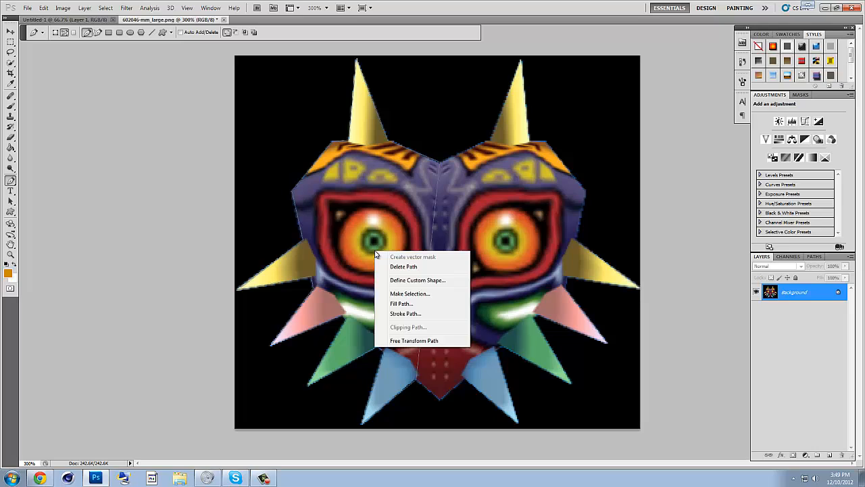
pyautogui.click(409, 294)
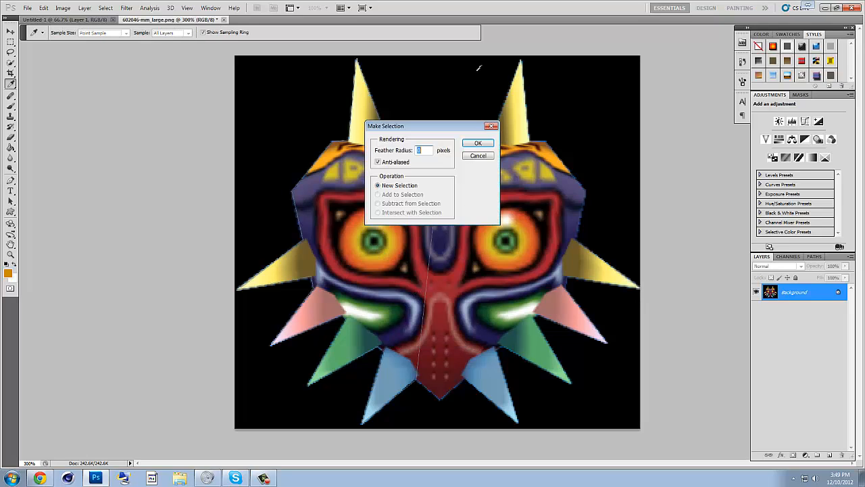
pyautogui.click(478, 143)
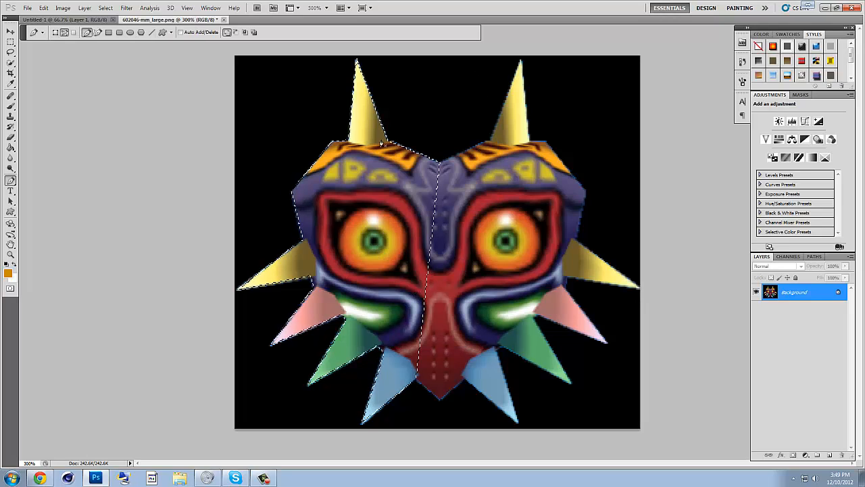
# - Try the Move tool on the selected left half of the mask and clear the selection
pyautogui.click(11, 32)
pyautogui.moveTo(367, 127)
pyautogui.mouseDown()
pyautogui.moveTo(268, 169)
pyautogui.moveTo(254, 131)
pyautogui.moveTo(362, 143)
pyautogui.moveTo(363, 135)
pyautogui.mouseUp()
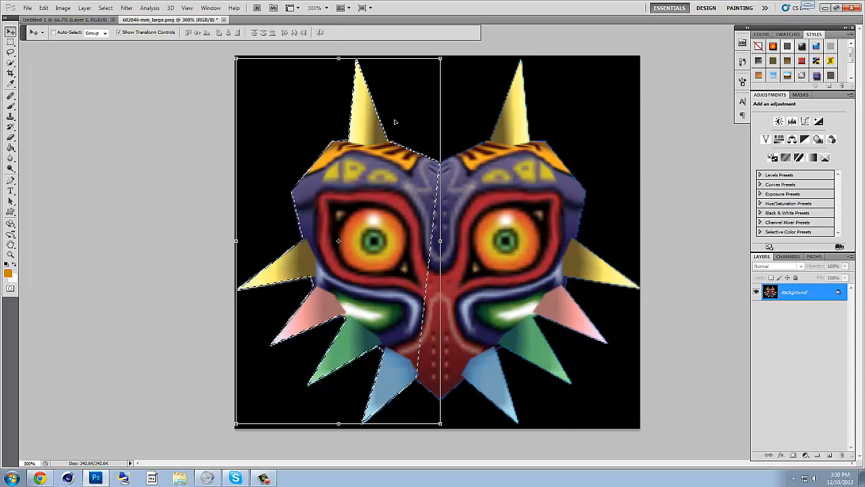
pyautogui.moveTo(396, 123)
pyautogui.mouseDown()
pyautogui.moveTo(353, 160)
pyautogui.moveTo(211, 248)
pyautogui.moveTo(390, 143)
pyautogui.moveTo(396, 122)
pyautogui.mouseUp()
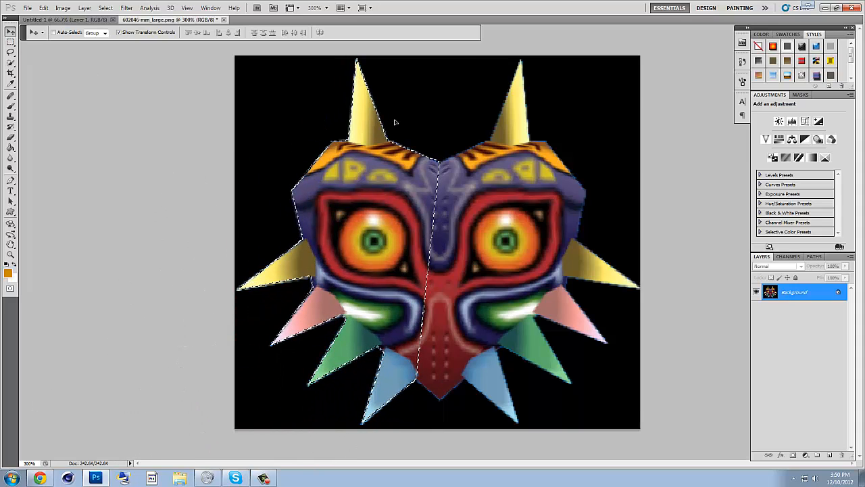
pyautogui.click(11, 42)
pyautogui.click(177, 101)
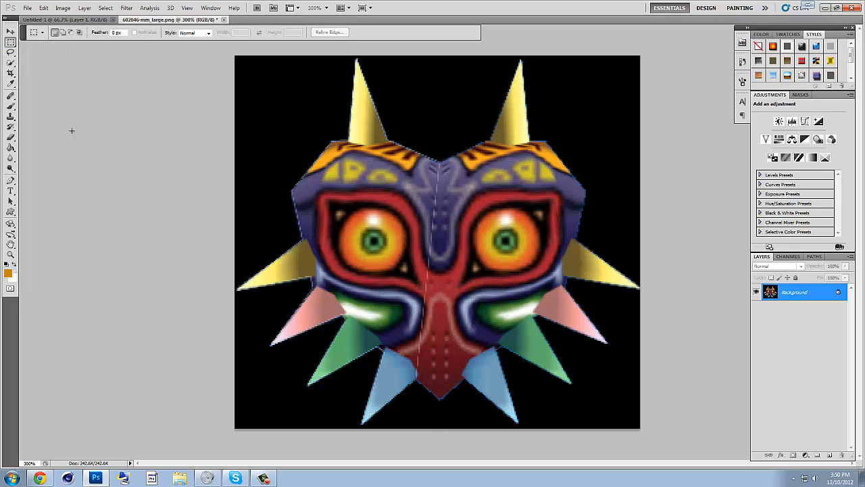
# - Try the Quick Selection tool on the right eye and the right half of the mask and clear the selection
pyautogui.click(11, 62)
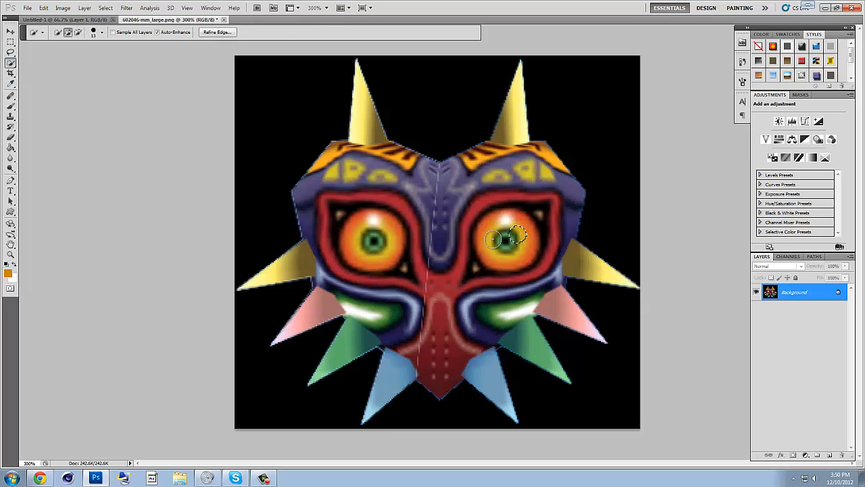
pyautogui.click(505, 238)
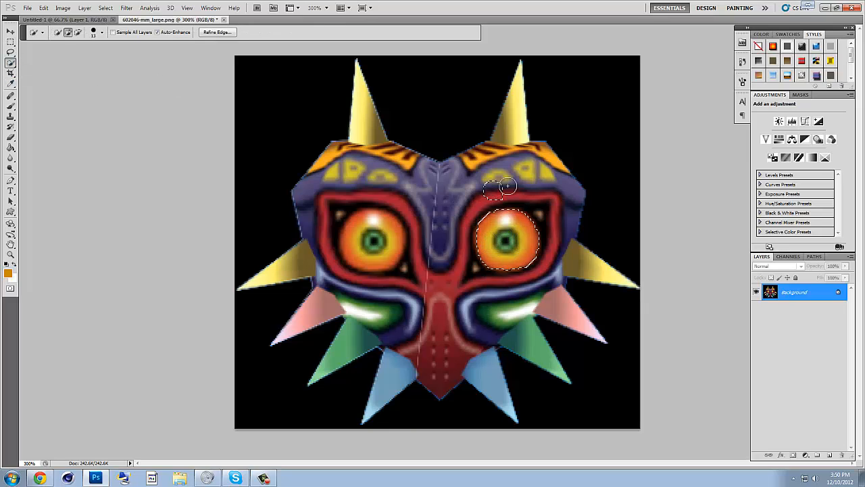
pyautogui.moveTo(507, 186)
pyautogui.mouseDown()
pyautogui.moveTo(535, 180)
pyautogui.moveTo(506, 179)
pyautogui.moveTo(509, 174)
pyautogui.moveTo(480, 156)
pyautogui.moveTo(519, 150)
pyautogui.moveTo(513, 132)
pyautogui.moveTo(520, 159)
pyautogui.moveTo(483, 230)
pyautogui.moveTo(459, 190)
pyautogui.moveTo(455, 223)
pyautogui.mouseUp()
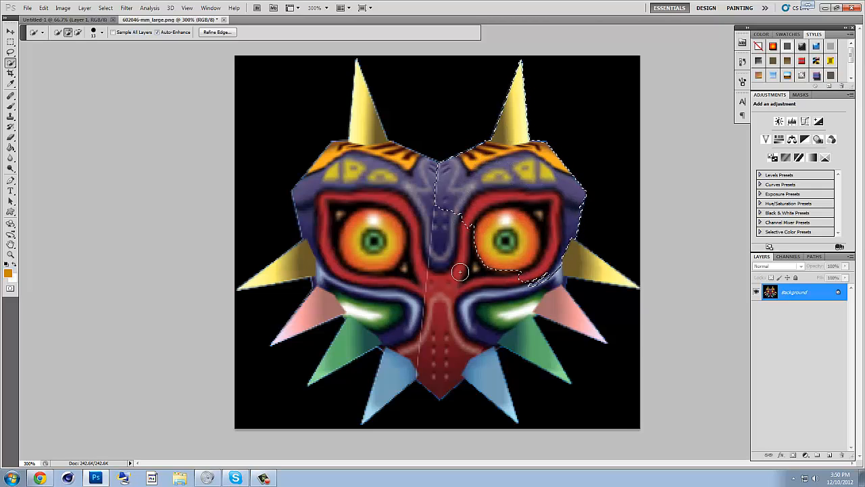
pyautogui.moveTo(460, 272)
pyautogui.mouseDown()
pyautogui.moveTo(467, 312)
pyautogui.moveTo(451, 339)
pyautogui.moveTo(495, 329)
pyautogui.mouseUp()
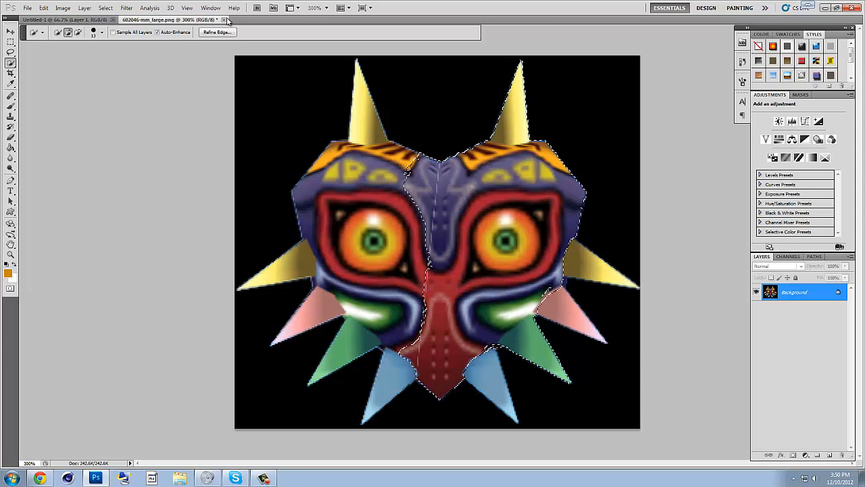
pyautogui.click(11, 44)
pyautogui.click(416, 99)
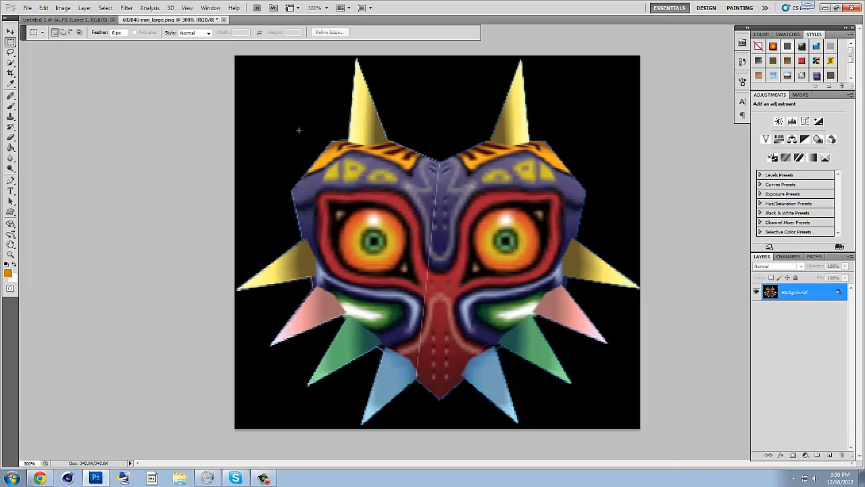
# - Draw a curved Pen path from the base of the left horn to the upper-left side spike, undoing misplaced anchors
pyautogui.click(10, 180)
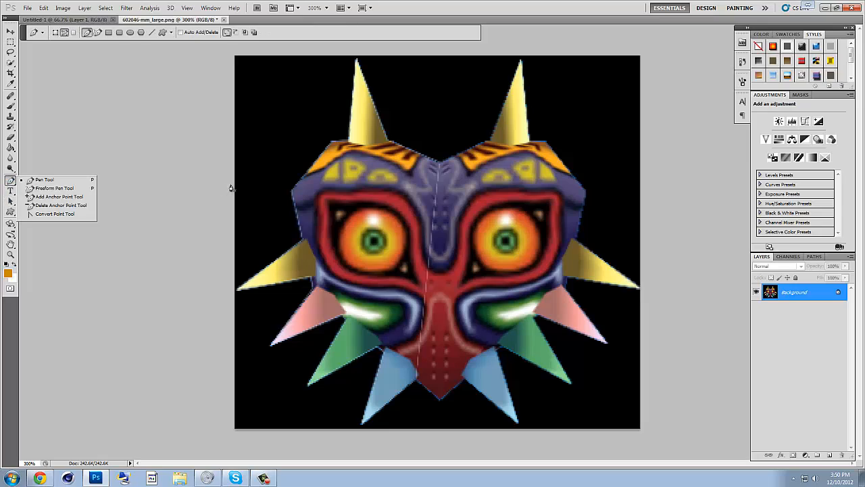
pyautogui.click(347, 142)
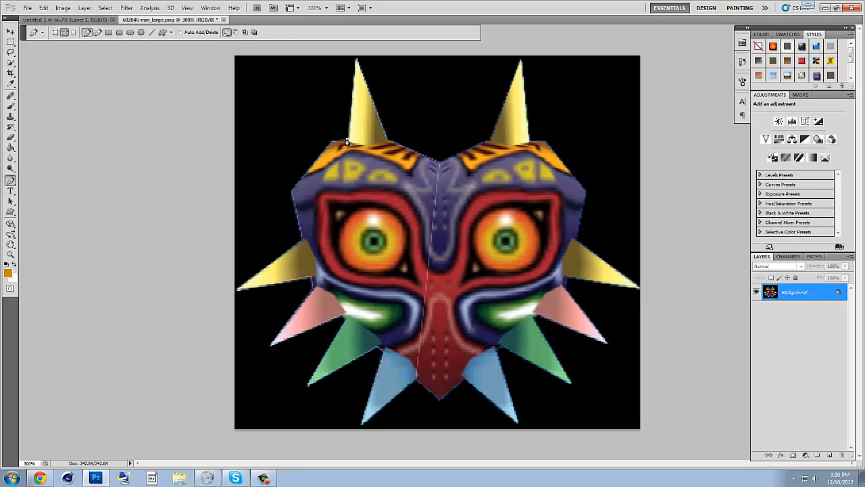
pyautogui.click(302, 241)
pyautogui.click(299, 294)
pyautogui.moveTo(302, 303); pyautogui.dragTo(326, 324)
pyautogui.click(422, 264)
pyautogui.hotkey('ctrl', 'z')
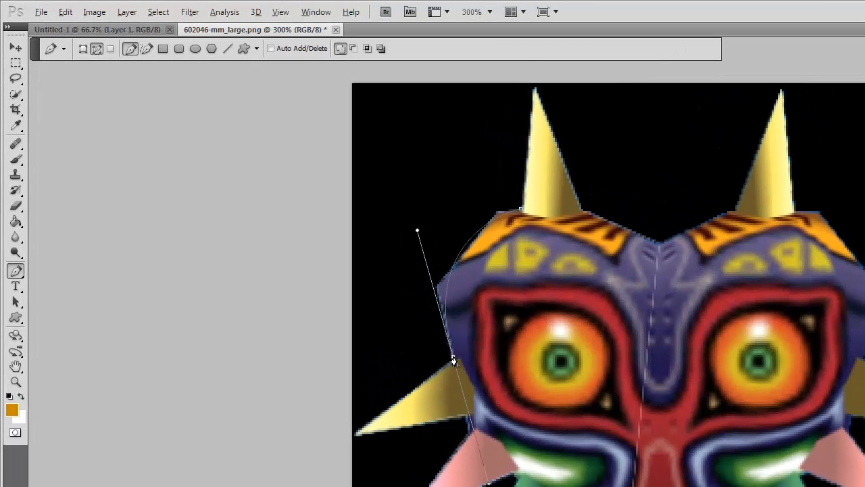
# - Extend the Pen path around the left eye and across the forehead with straight and curved segments
pyautogui.click(480, 434)
pyautogui.moveTo(617, 394); pyautogui.dragTo(599, 300)
pyautogui.moveTo(531, 303); pyautogui.dragTo(478, 313)
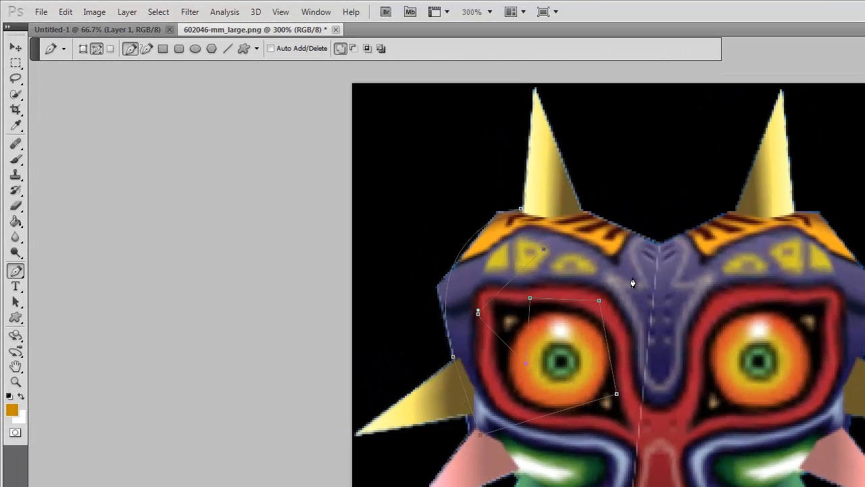
pyautogui.click(696, 289)
# - Switch to the Untitled-1 document and draw a closed, irregular seven-point Pen path on the empty canvas
pyautogui.click(120, 33)
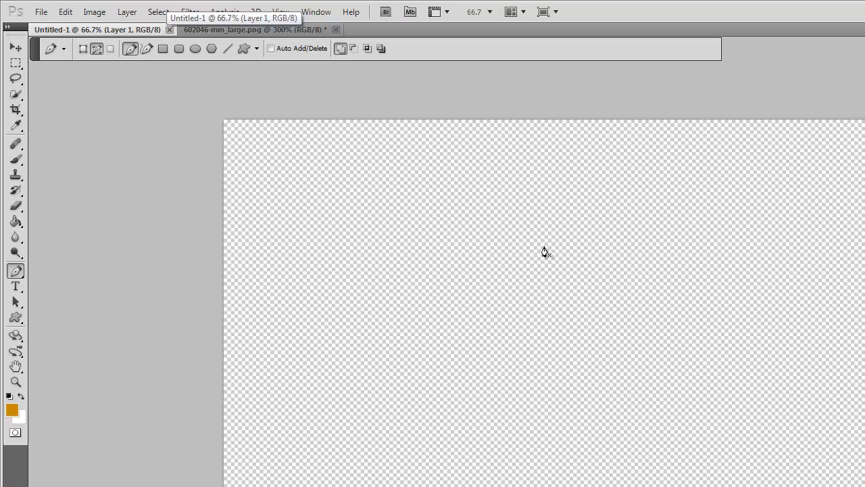
pyautogui.click(476, 219)
pyautogui.click(575, 251)
pyautogui.click(779, 281)
pyautogui.moveTo(775, 373); pyautogui.dragTo(769, 378)
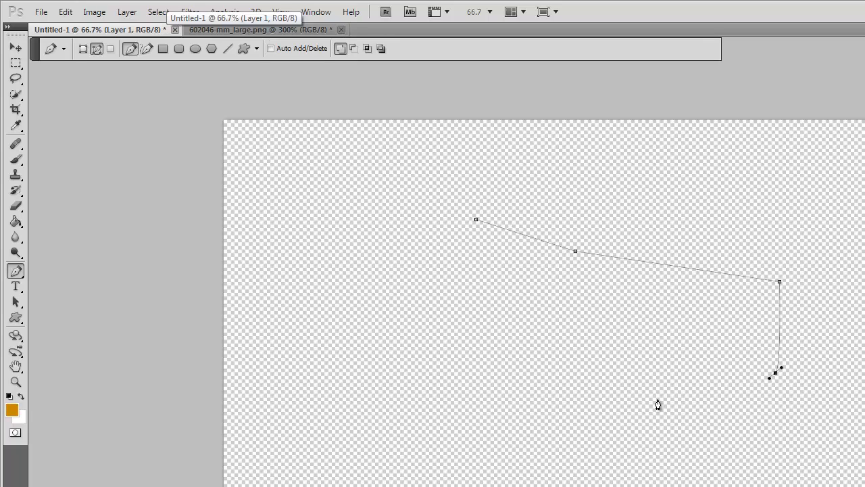
pyautogui.moveTo(647, 398); pyautogui.dragTo(633, 395)
pyautogui.click(535, 334)
pyautogui.click(469, 272)
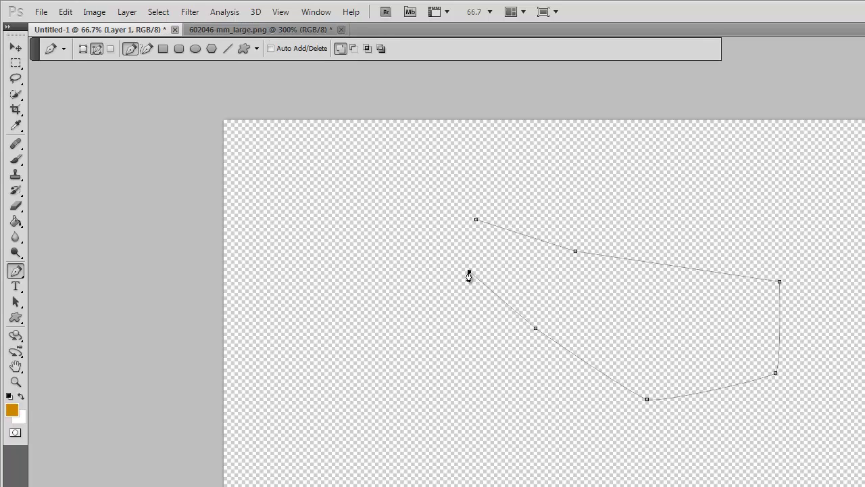
pyautogui.click(475, 219)
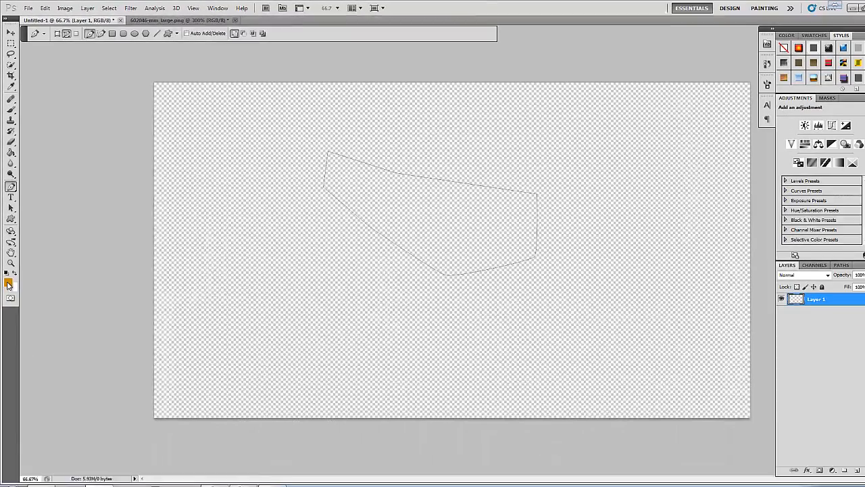
# - Keep orange ca8a00 as the foreground colour and fill the path with it in Normal mode at 100% opacity
pyautogui.click(11, 410)
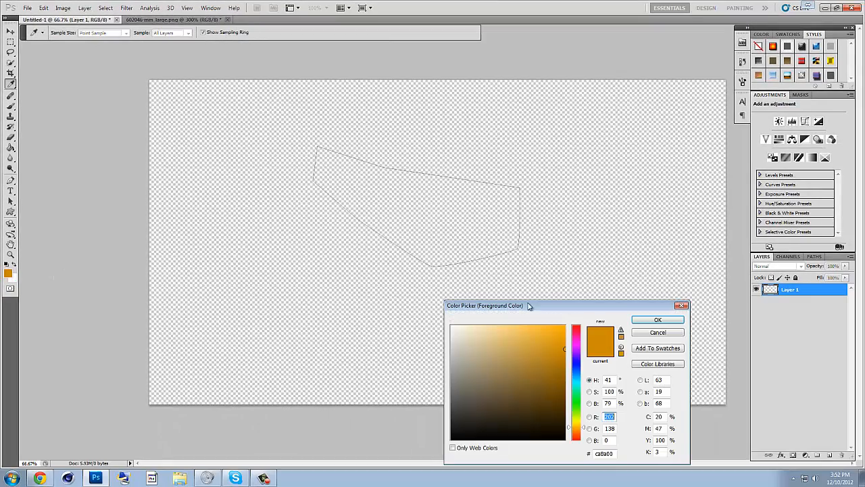
pyautogui.click(658, 319)
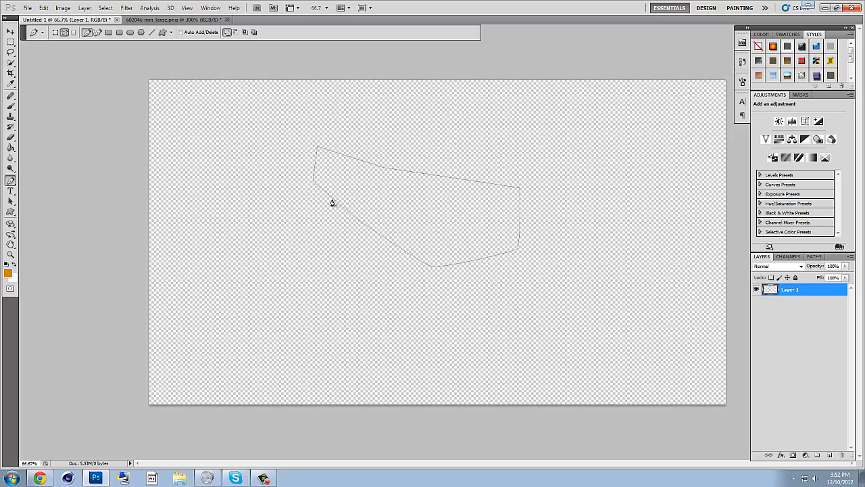
pyautogui.rightClick(414, 196)
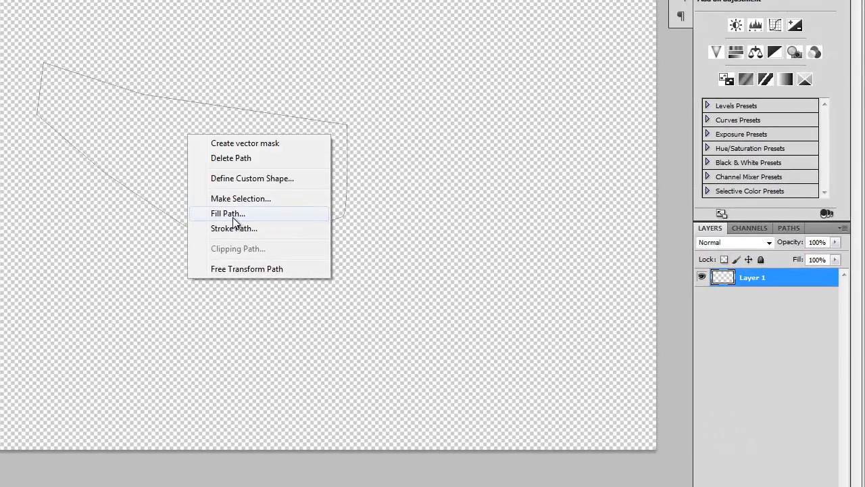
pyautogui.click(440, 247)
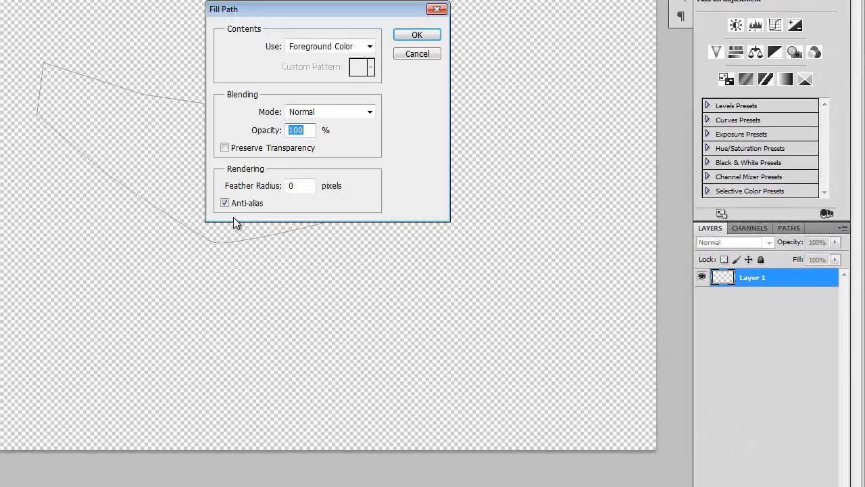
pyautogui.click(371, 47)
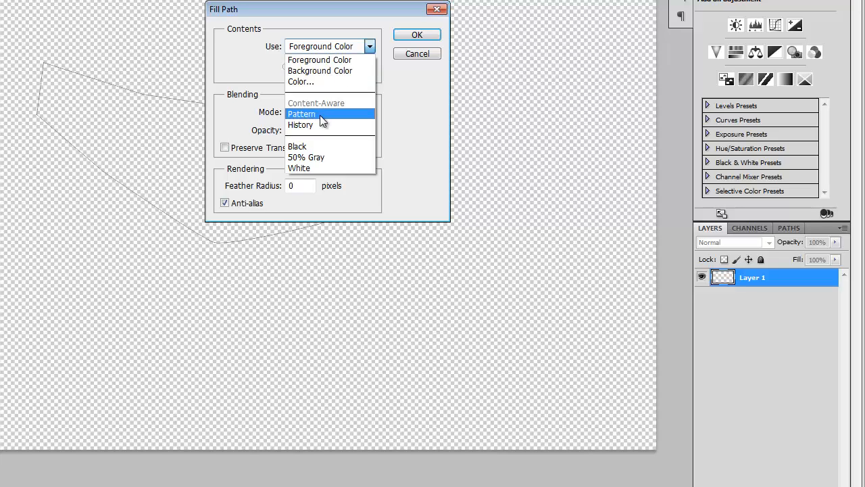
pyautogui.click(428, 55)
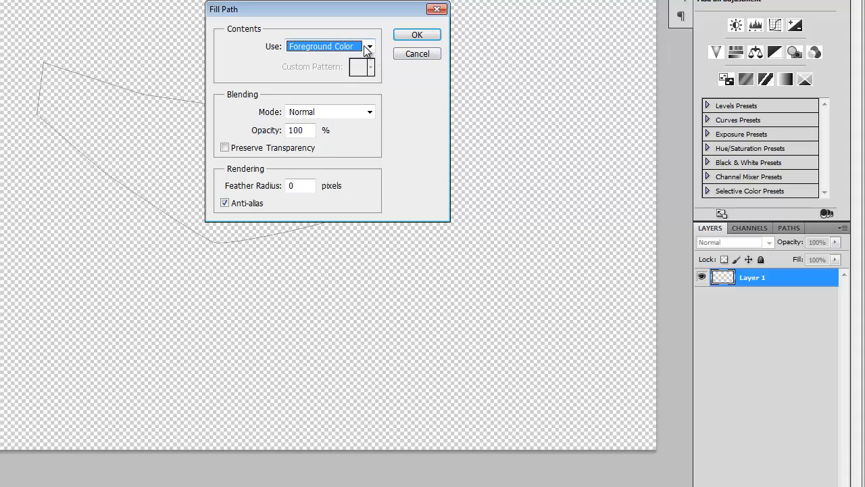
pyautogui.click(423, 38)
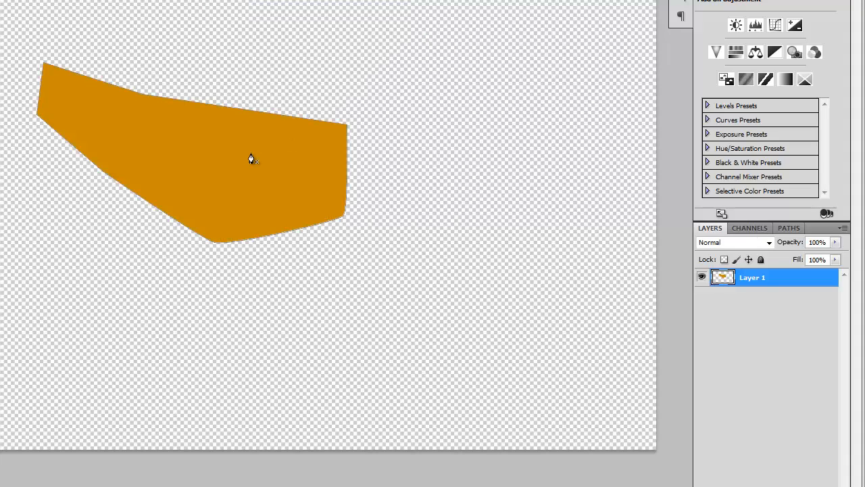
# - Draw a second closed five-point Pen path overlapping the lower-right part of the orange shape
pyautogui.click(142, 241)
pyautogui.click(247, 90)
pyautogui.click(491, 137)
pyautogui.click(344, 311)
pyautogui.moveTo(255, 318); pyautogui.dragTo(268, 319)
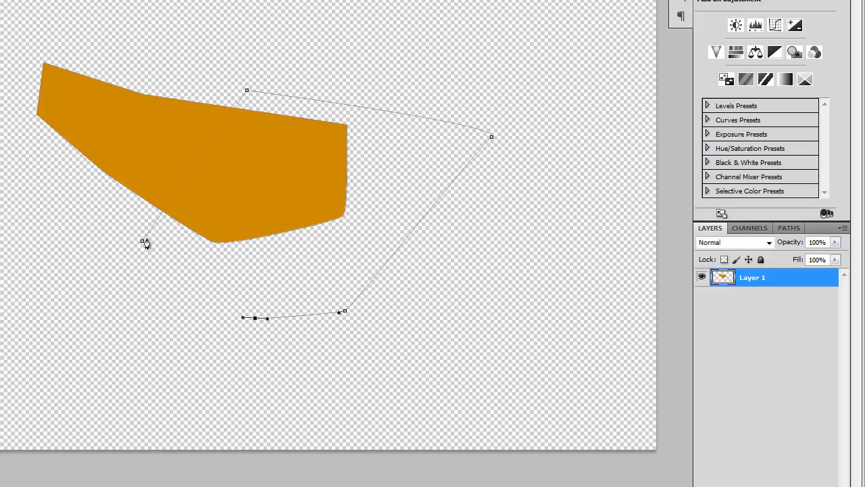
pyautogui.click(143, 241)
# - Convert the paths around and over the orange shape into a selection
pyautogui.rightClick(257, 174)
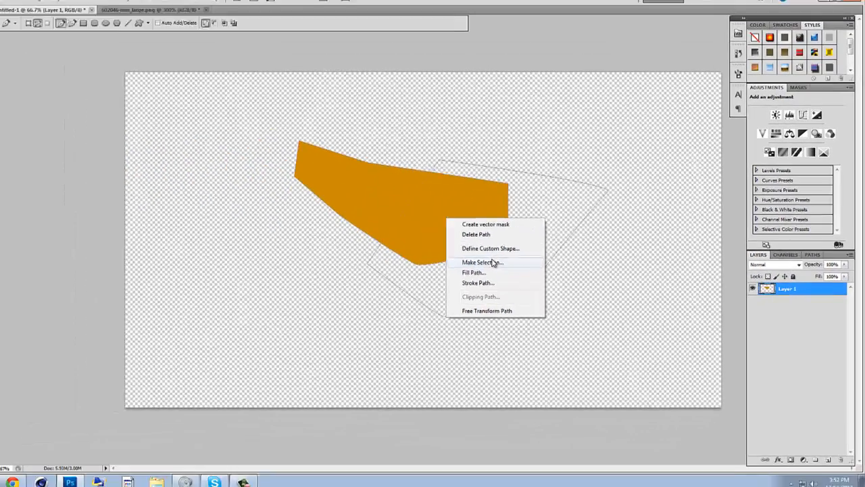
pyautogui.click(493, 262)
pyautogui.press('Return')
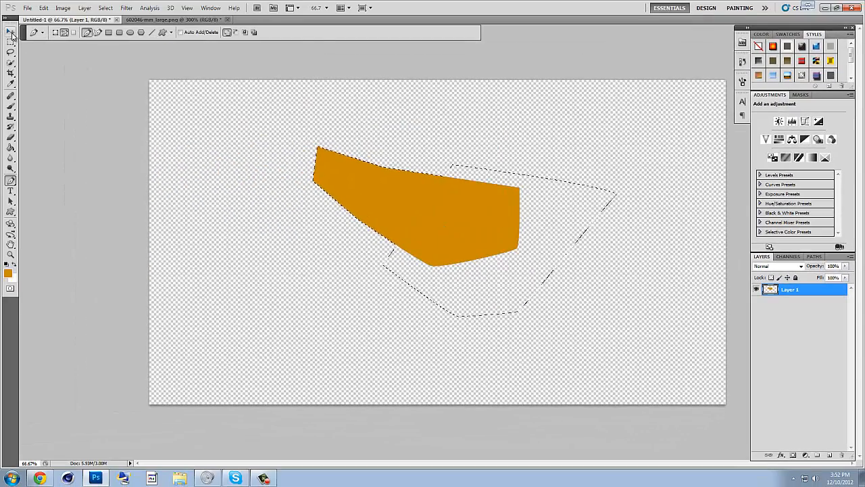
# - Move the selected orange shape up and to the left on the canvas and clear the selection
pyautogui.click(12, 33)
pyautogui.moveTo(512, 214); pyautogui.dragTo(464, 189)
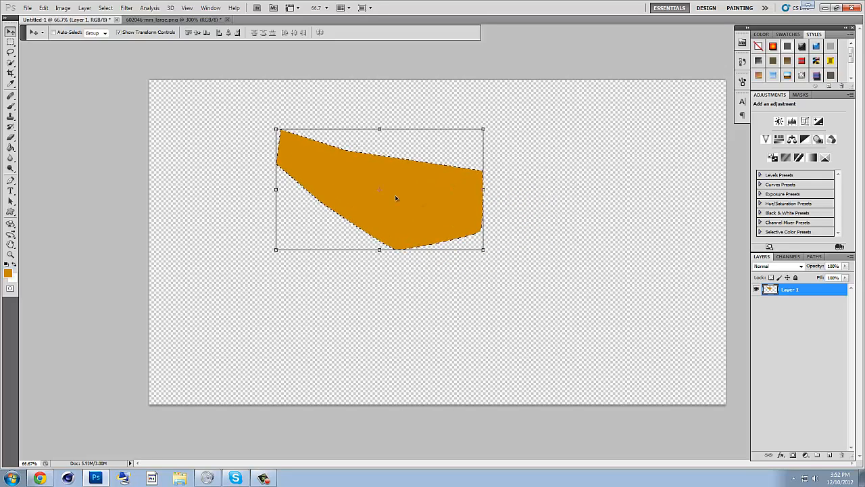
pyautogui.click(11, 42)
pyautogui.click(214, 196)
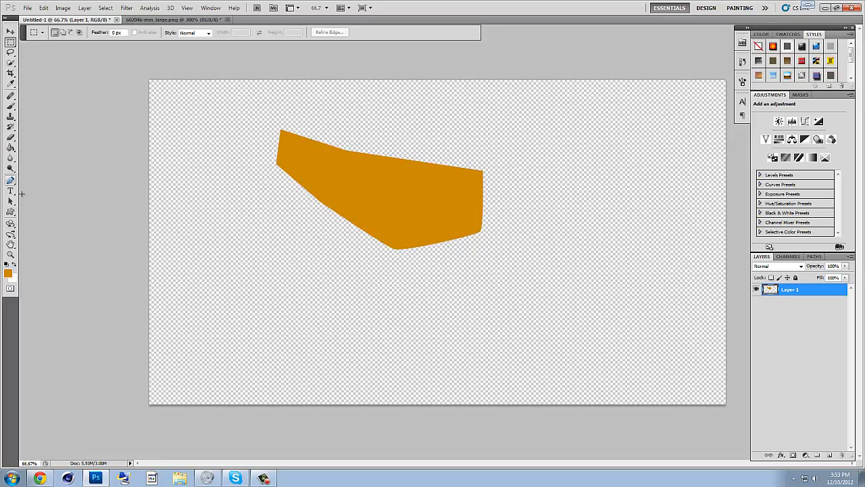
# - Draw a closed, curved Pen path that crosses the orange shape and extends below it
pyautogui.click(11, 181)
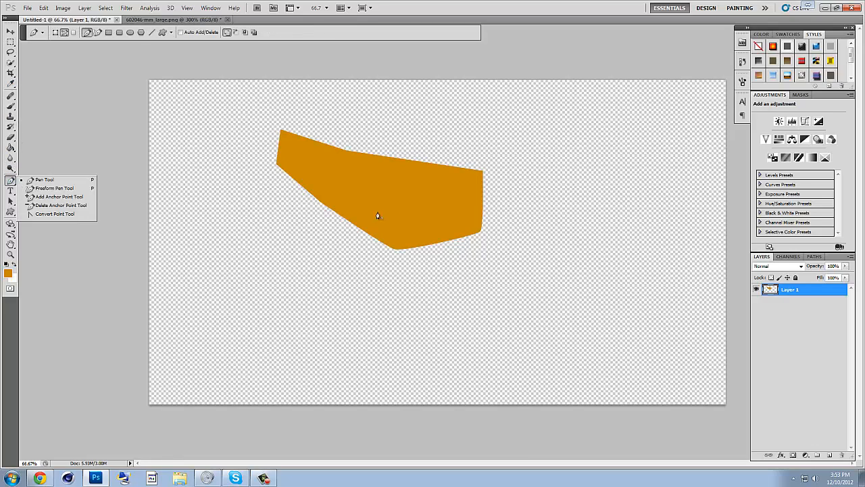
pyautogui.click(453, 148)
pyautogui.click(286, 259)
pyautogui.moveTo(347, 296); pyautogui.dragTo(369, 299)
pyautogui.moveTo(457, 292); pyautogui.dragTo(469, 273)
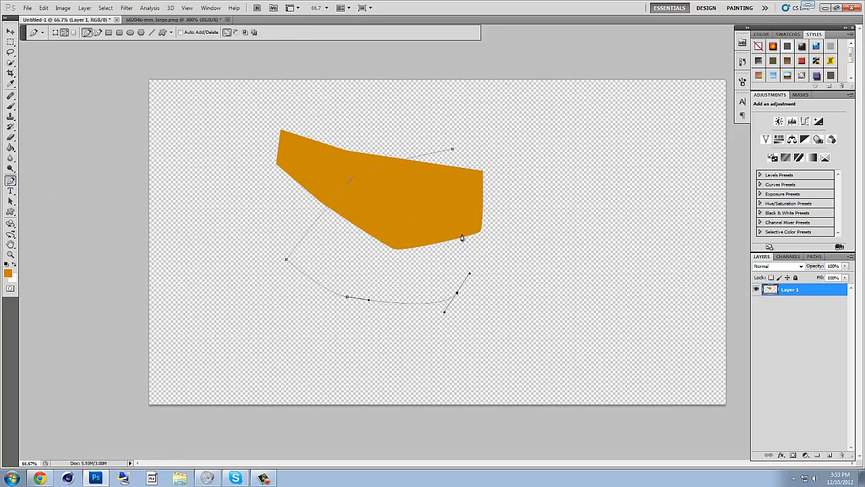
pyautogui.moveTo(462, 236); pyautogui.dragTo(464, 219)
pyautogui.moveTo(416, 204); pyautogui.dragTo(401, 203)
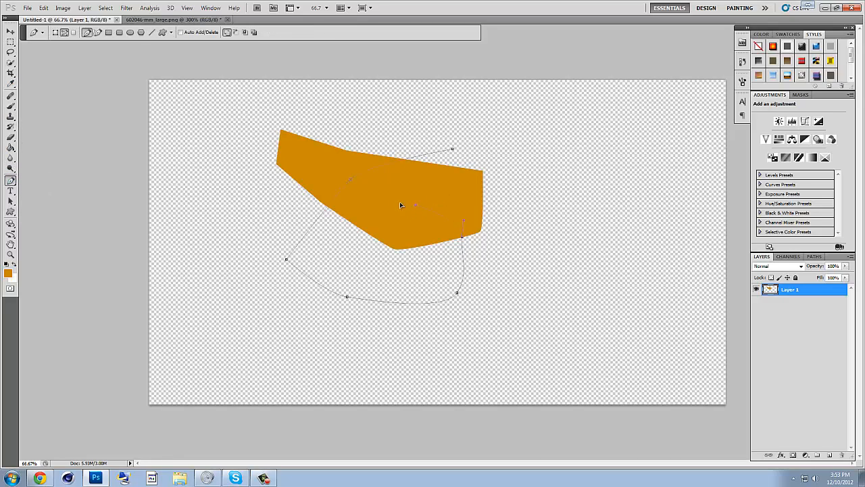
pyautogui.click(453, 149)
# - Set the foreground colour to black 000000
pyautogui.click(8, 273)
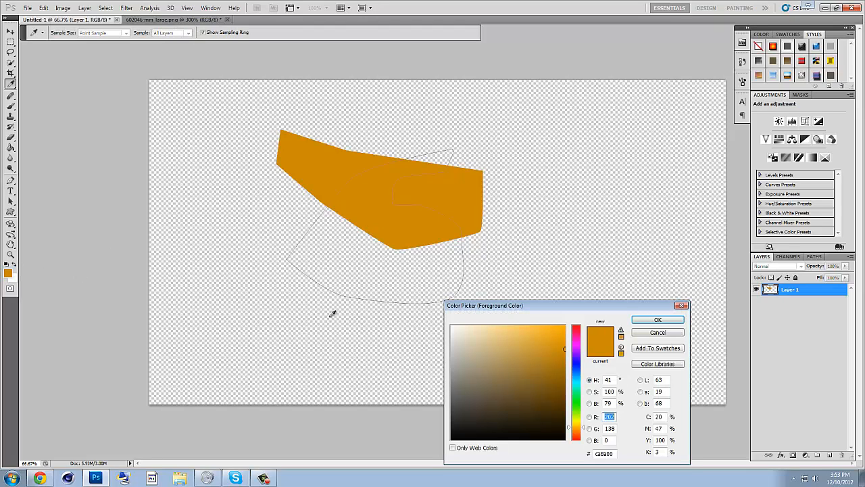
pyautogui.click(530, 440)
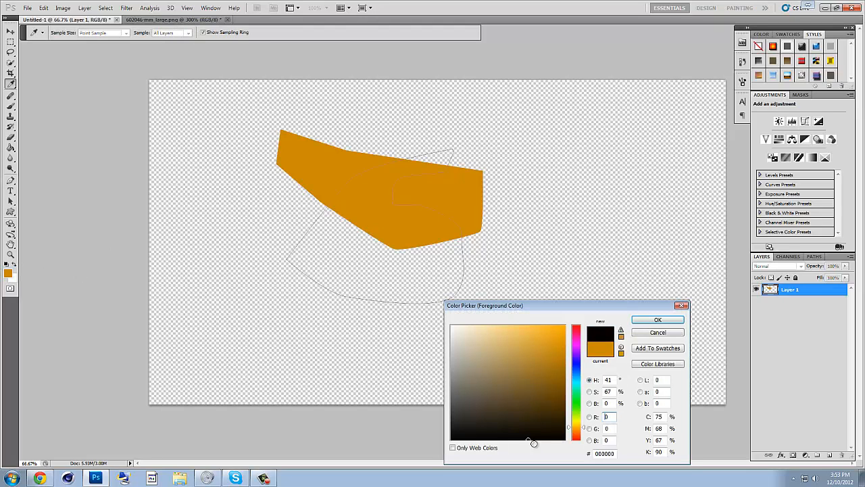
pyautogui.click(658, 320)
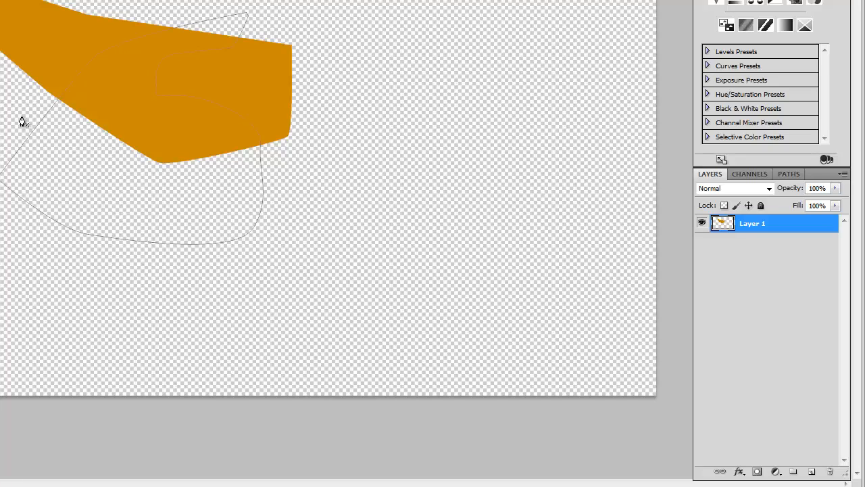
pyautogui.rightClick(121, 139)
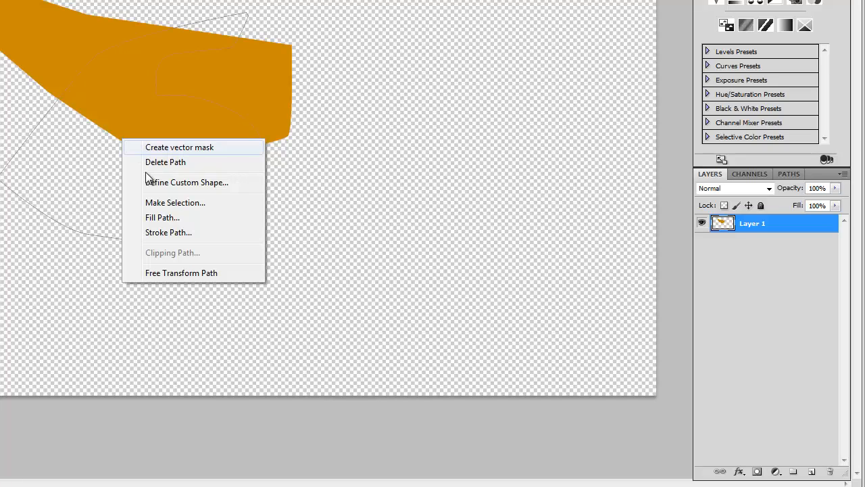
pyautogui.click(192, 233)
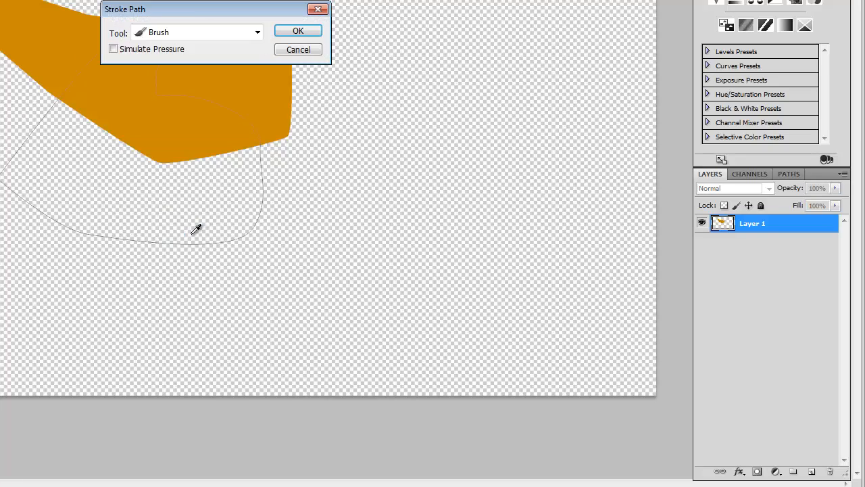
pyautogui.click(163, 34)
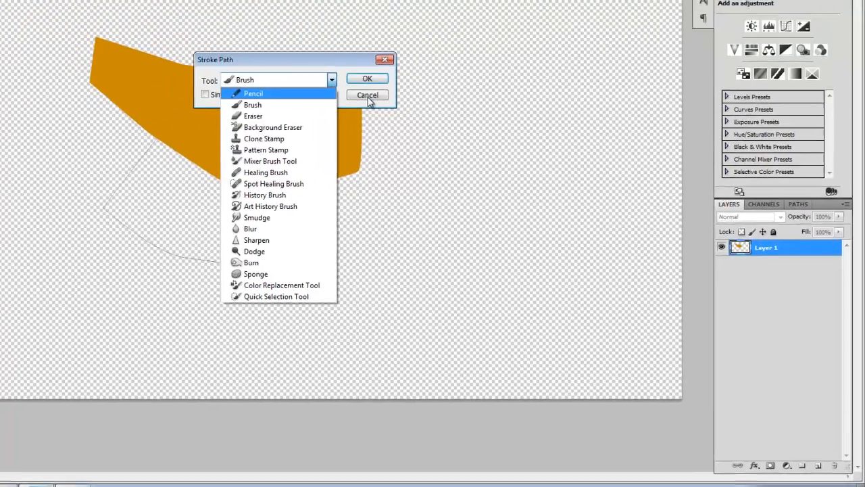
pyautogui.click(368, 97)
pyautogui.click(368, 97)
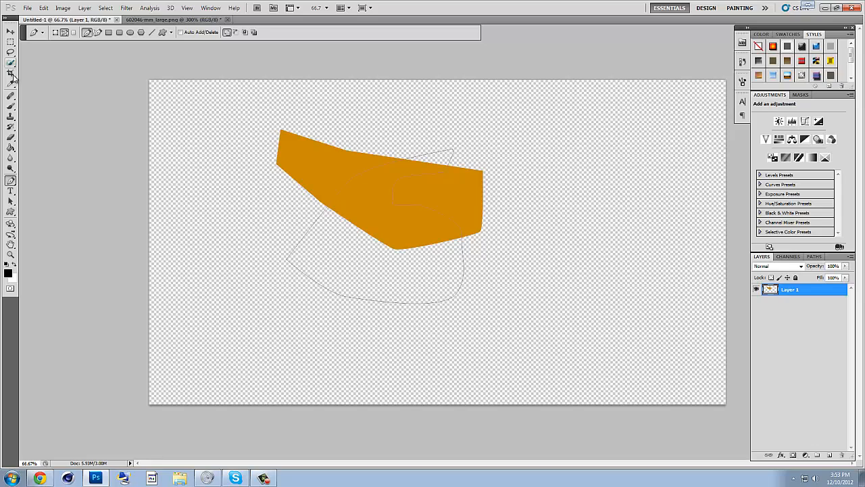
# - Set up the Brush tool with a hard round tip at a size of 11 px
pyautogui.click(10, 106)
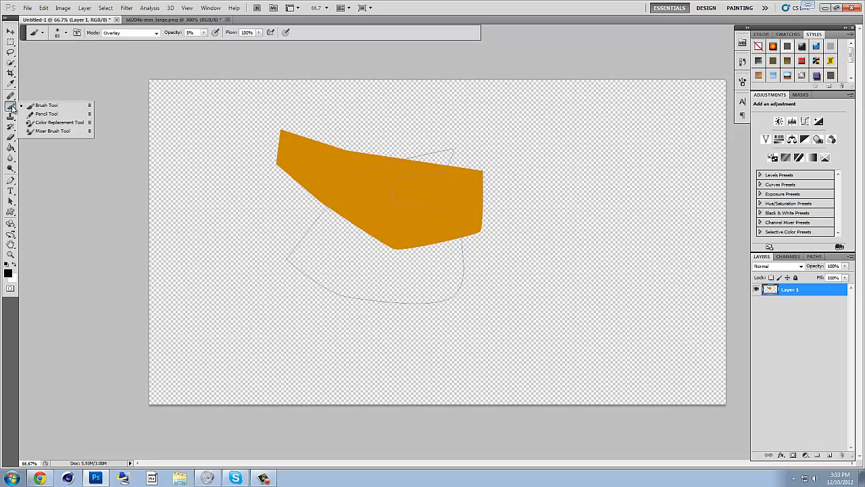
pyautogui.click(66, 34)
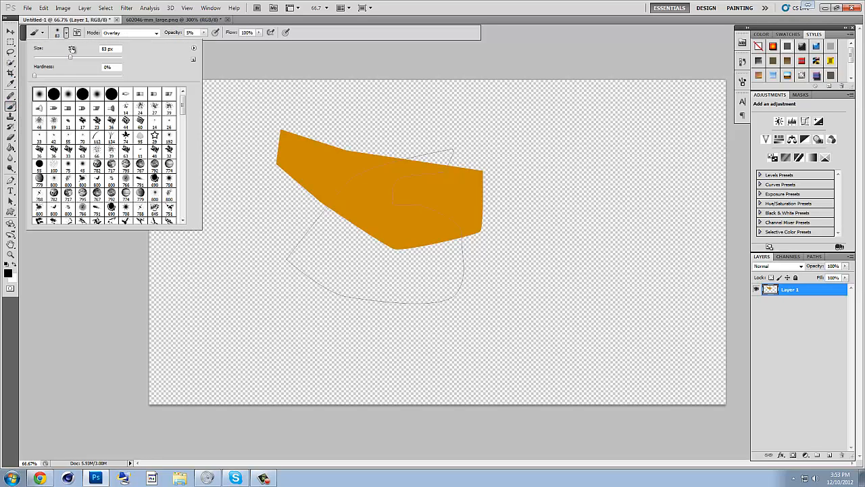
pyautogui.moveTo(70, 57); pyautogui.dragTo(45, 57)
pyautogui.click(66, 34)
pyautogui.click(66, 34)
pyautogui.click(54, 94)
pyautogui.click(308, 178)
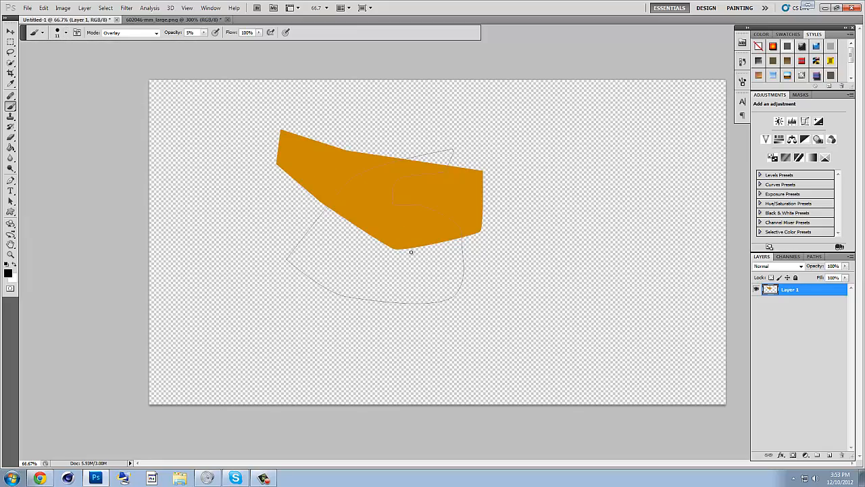
# - Stroke the closed Pen path with the Brush, leaving Simulate Pressure off
pyautogui.moveTo(11, 182); pyautogui.dragTo(46, 190)
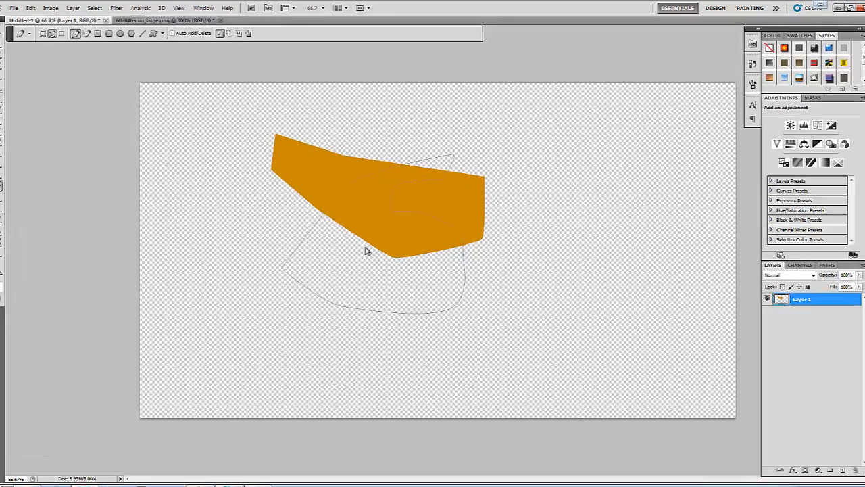
pyautogui.rightClick(368, 241)
pyautogui.click(389, 388)
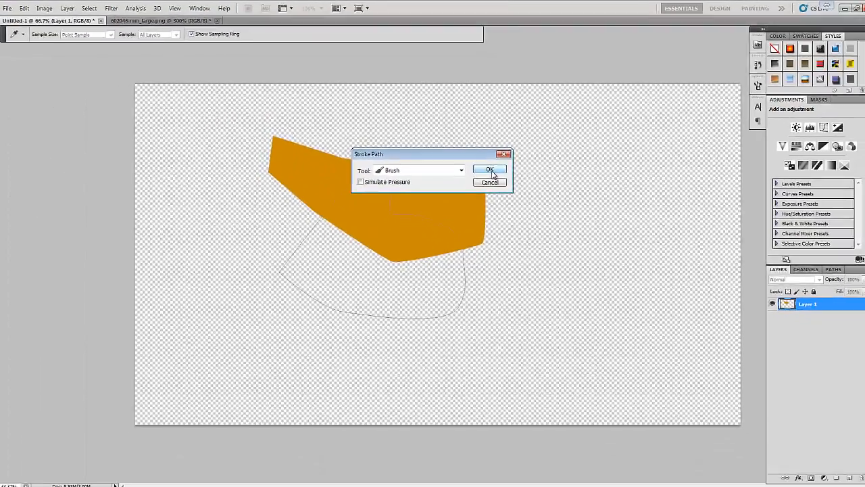
pyautogui.click(515, 244)
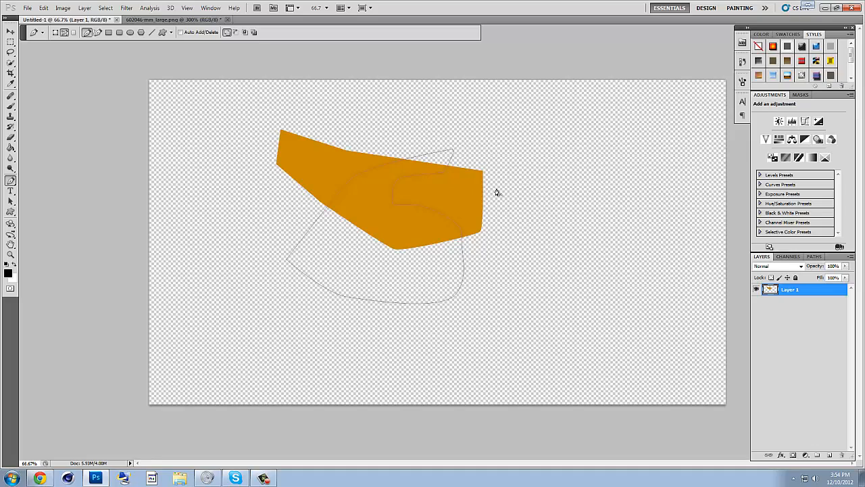
pyautogui.moveTo(384, 253); pyautogui.dragTo(371, 265)
pyautogui.hotkey('ctrl', 'z')
# - Swap the foreground to white and fill the transparent areas outside and inside the stroked outline with the Paint Bucket
pyautogui.click(14, 265)
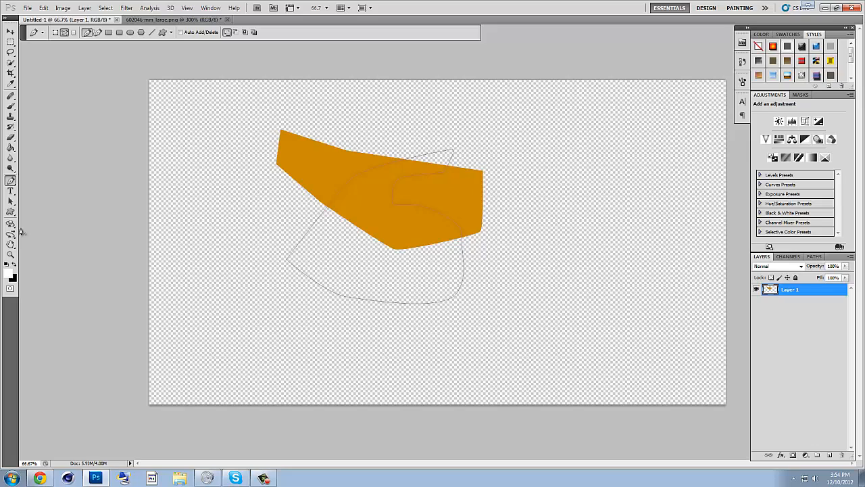
pyautogui.click(10, 147)
pyautogui.click(226, 279)
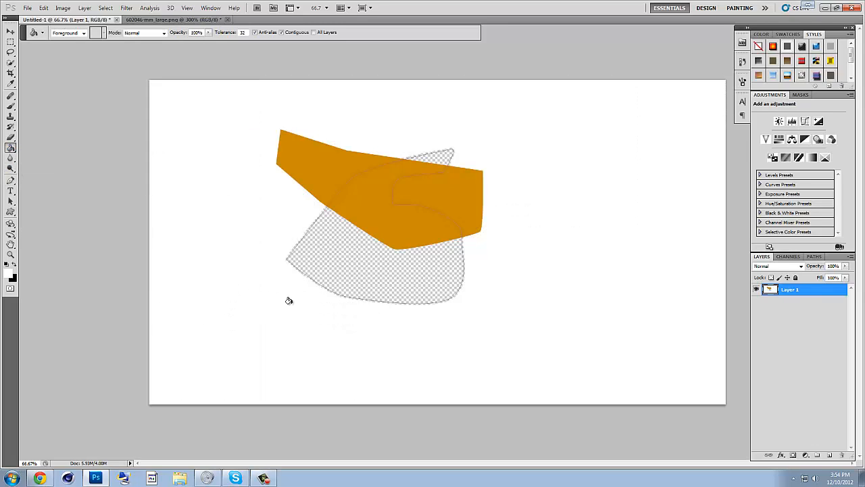
pyautogui.click(352, 255)
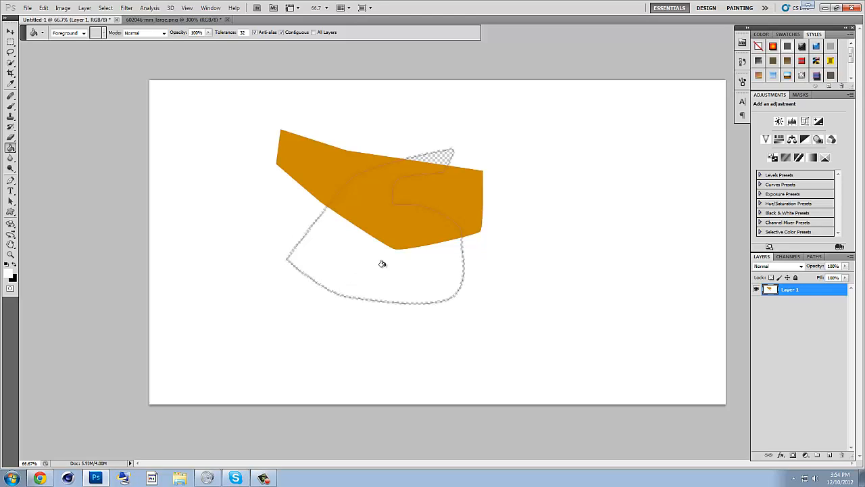
pyautogui.click(438, 157)
# - Return to the Brush tool and swap the foreground colour back to black
pyautogui.click(11, 107)
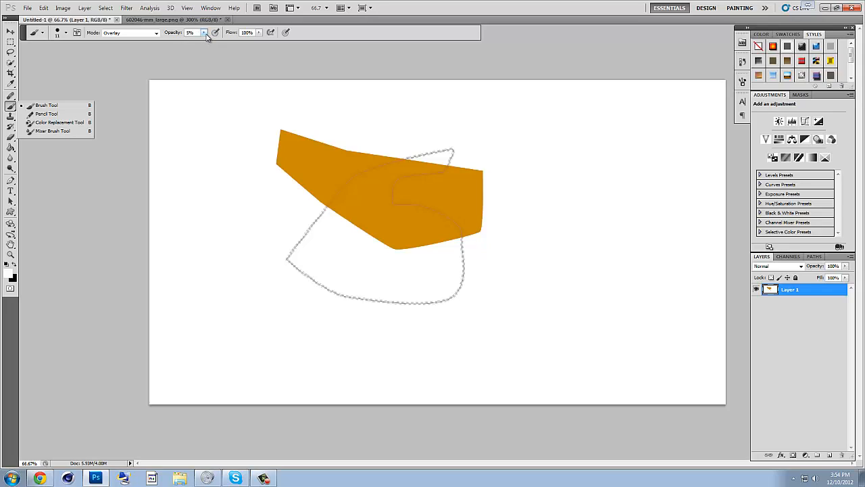
pyautogui.click(283, 248)
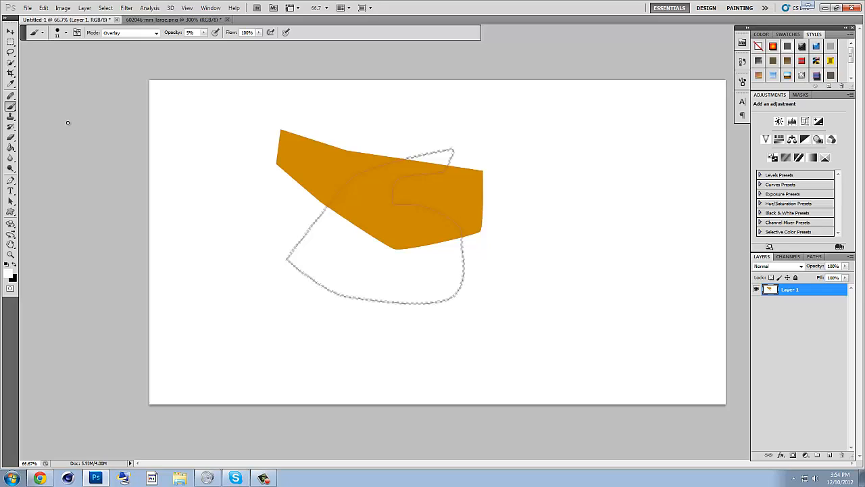
pyautogui.click(14, 265)
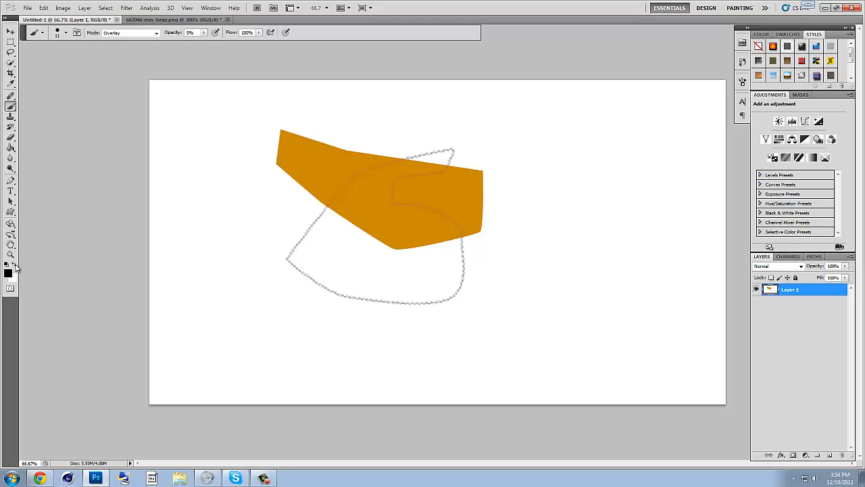